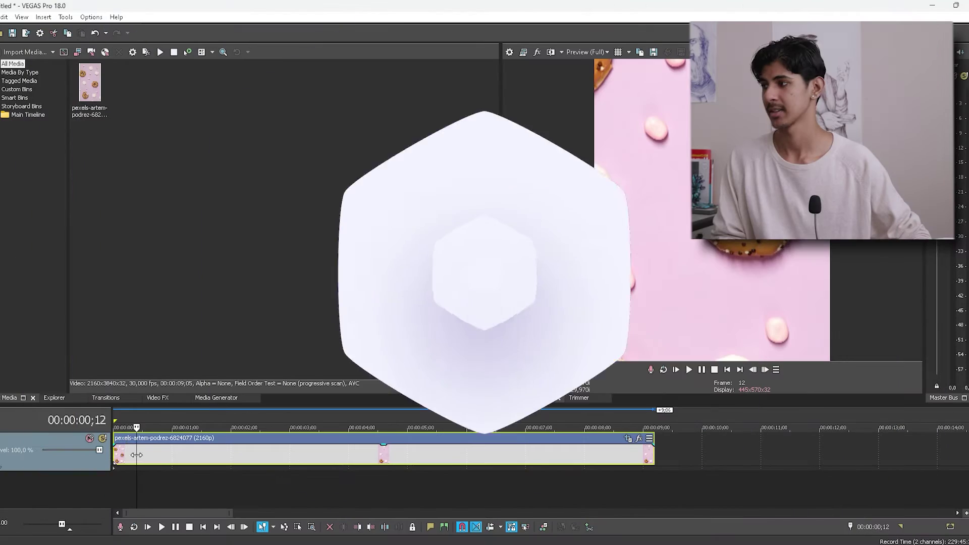
Step: Scrub the donut clip, then add and delete a duplicate copy on the timeline
left_click_drag(136, 454, 114, 449)
key("ctrl+z")
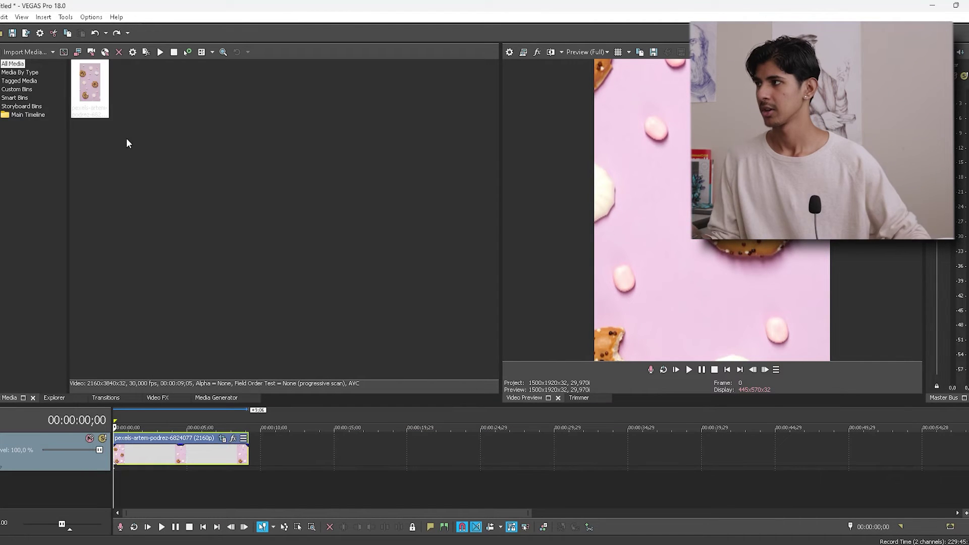
left_click_drag(90, 83, 299, 452)
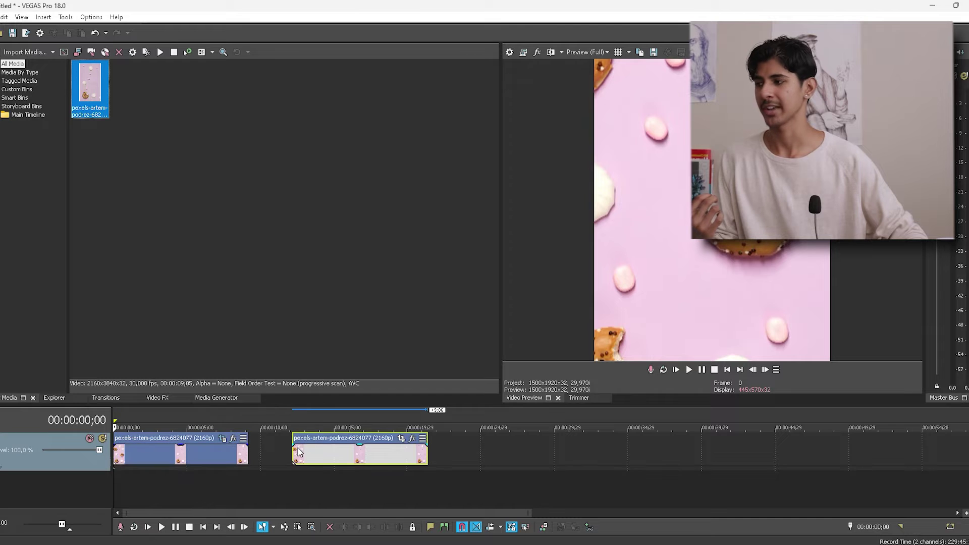
left_click(359, 462)
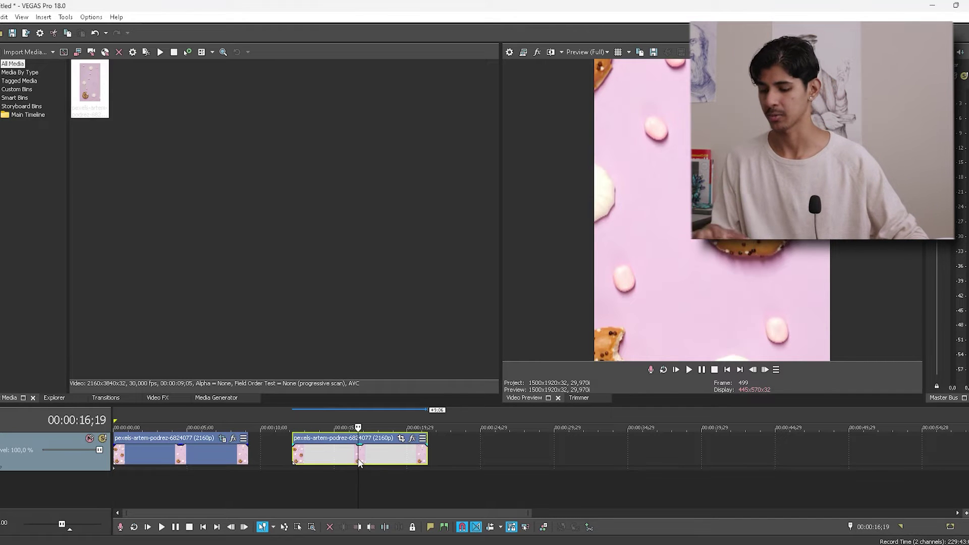
key("Delete")
scroll(734, 447, "up", 5)
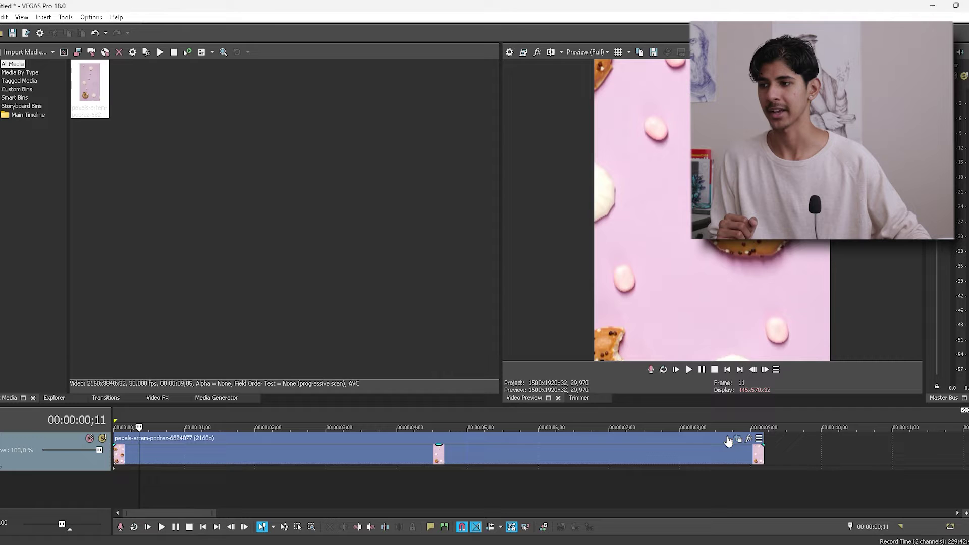
Step: Enable Mask in the cookie clip's Event Pan/Crop window, briefly viewing its Position settings
left_click(738, 437)
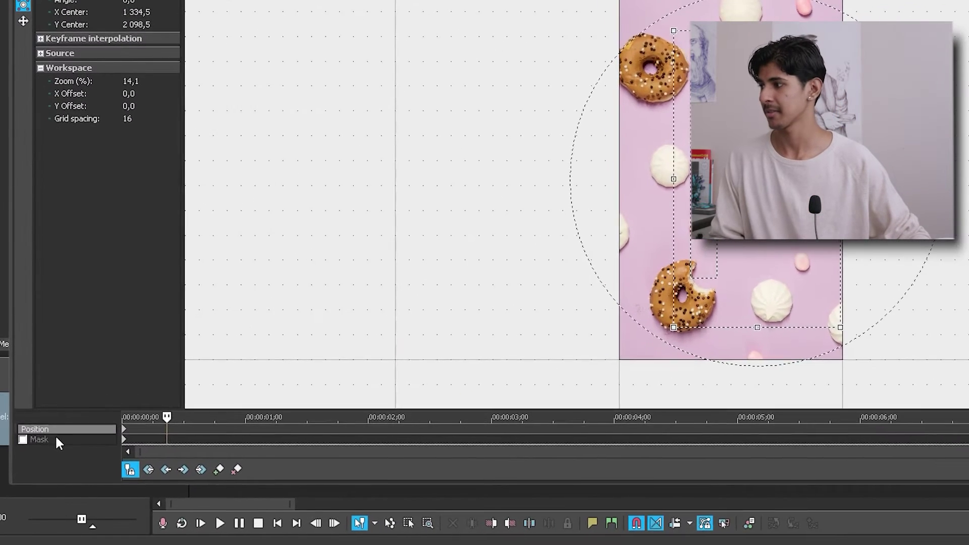
left_click(24, 440)
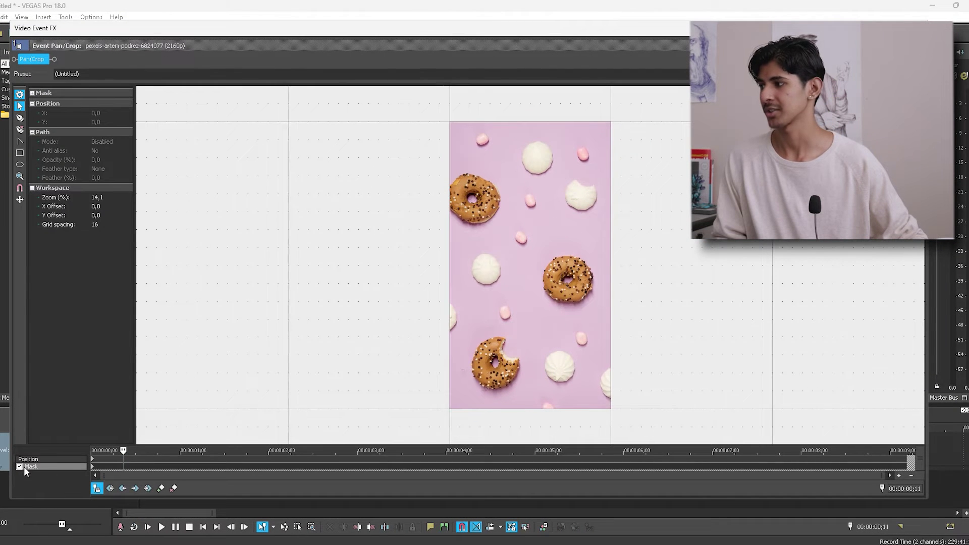
left_click(41, 459)
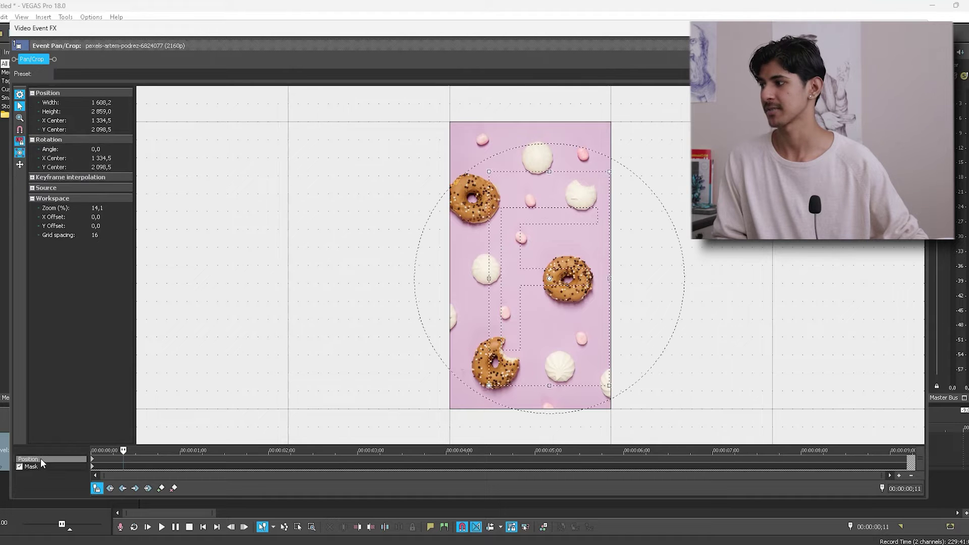
left_click(35, 466)
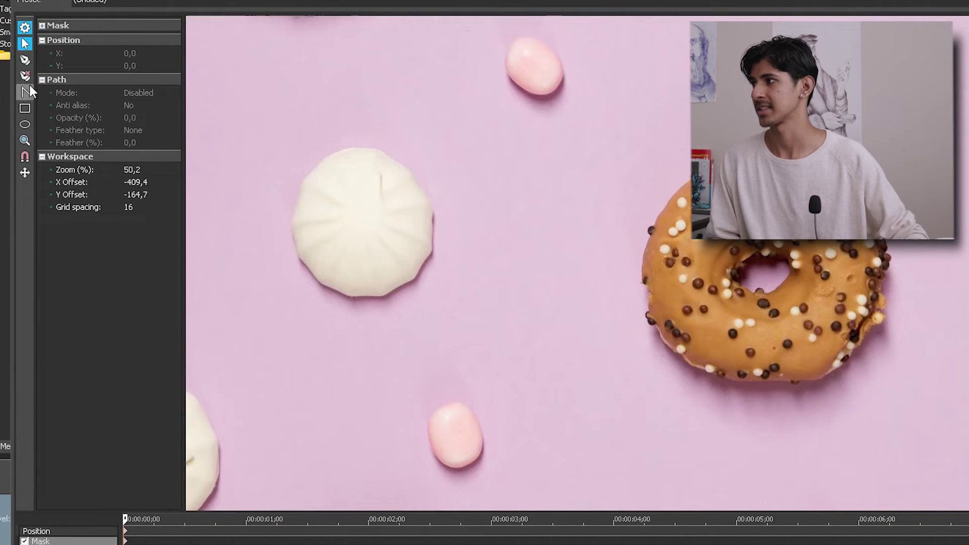
Step: Trace a six-point pen-tool mask around the middle donut and close the path
left_click(26, 61)
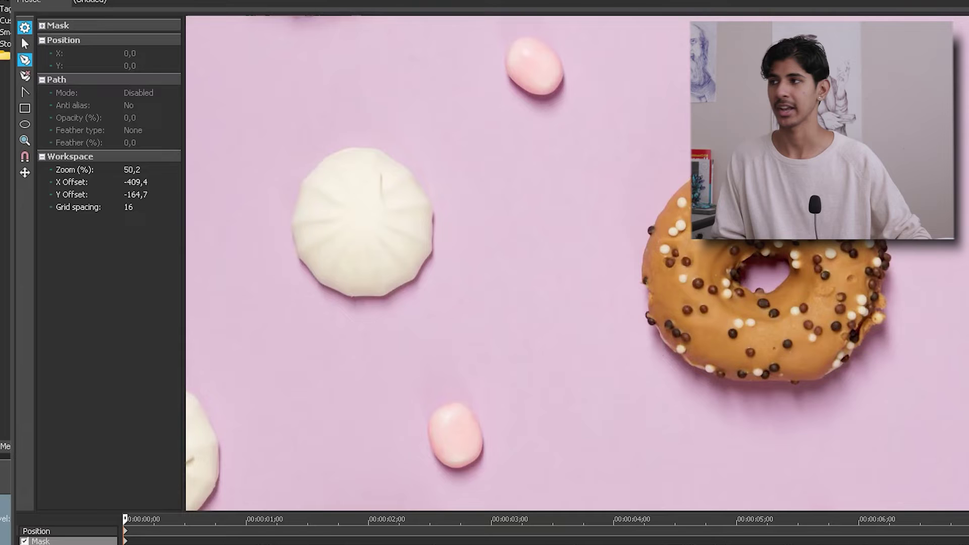
left_click(787, 131)
left_click(607, 310)
left_click(683, 416)
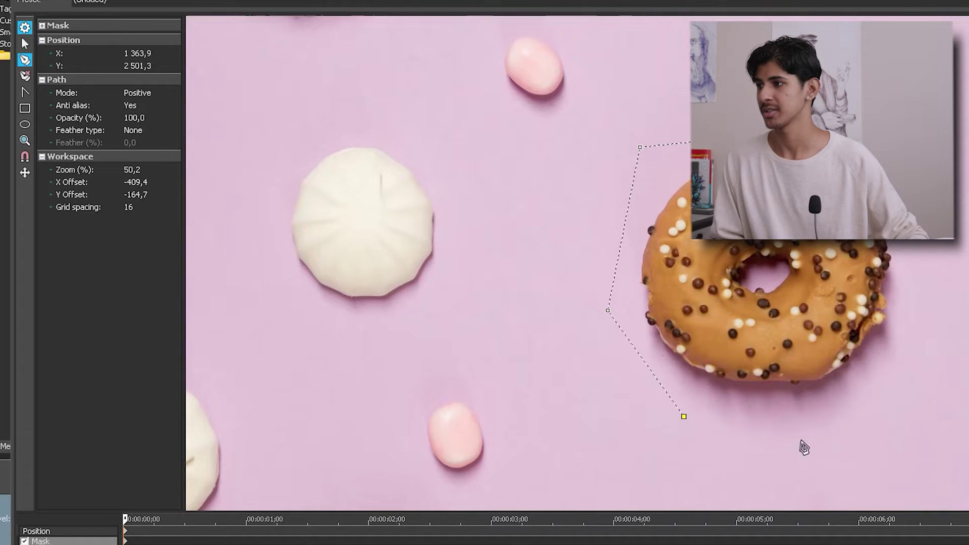
left_click(899, 406)
left_click(941, 266)
left_click(841, 178)
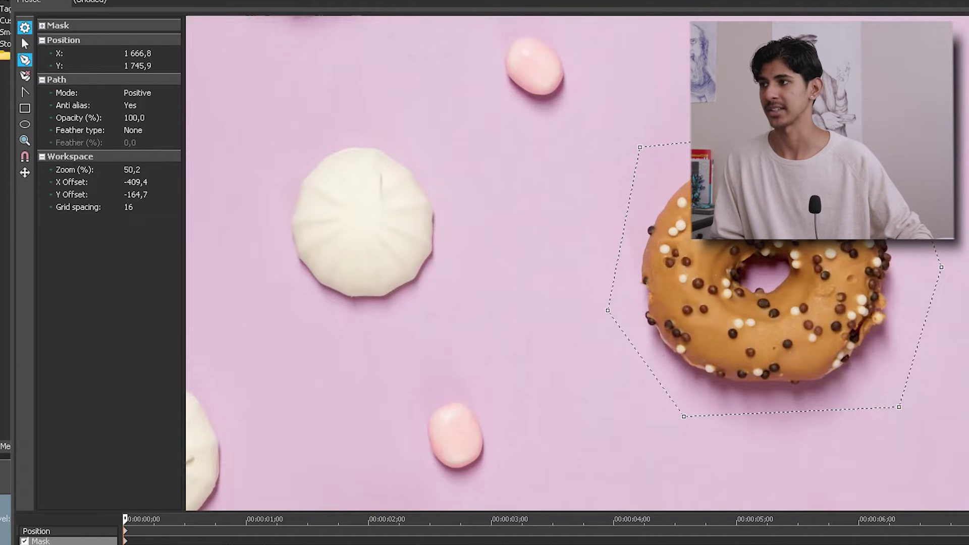
left_click(694, 242)
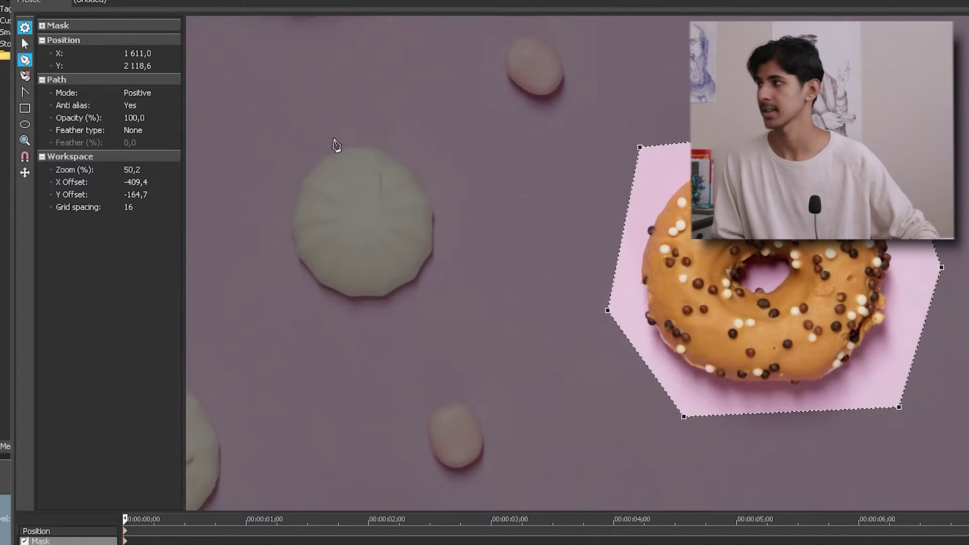
Step: Switch between mask point tools and select the mask's top-left edge
left_click(25, 76)
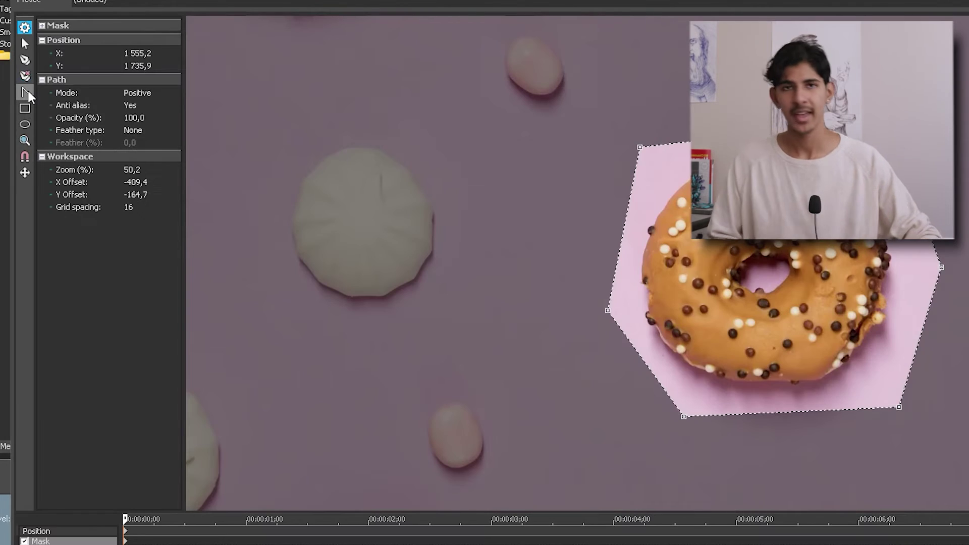
left_click(25, 92)
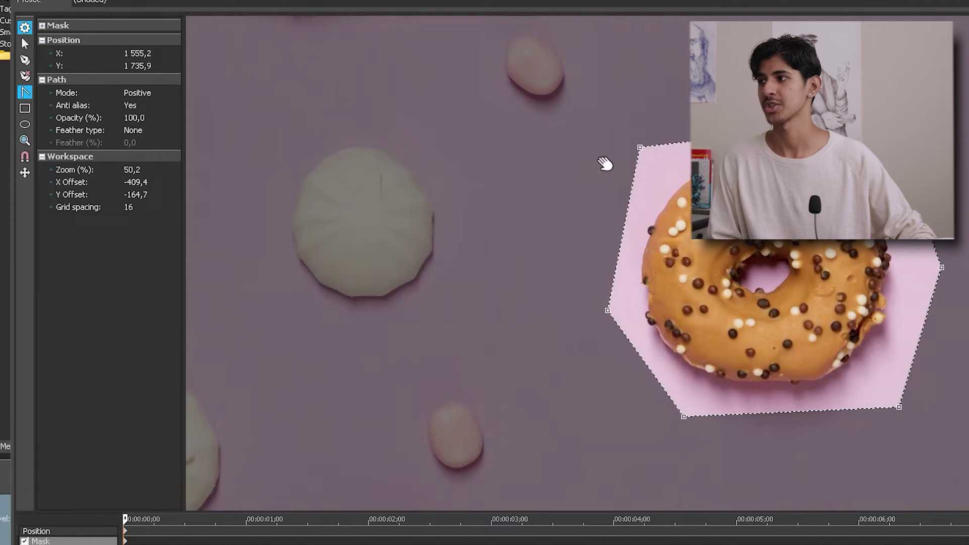
left_click(638, 162)
Step: Curve the top-left mask edge, then draw a test rectangle mask and an oval mask
left_click_drag(641, 164, 631, 176)
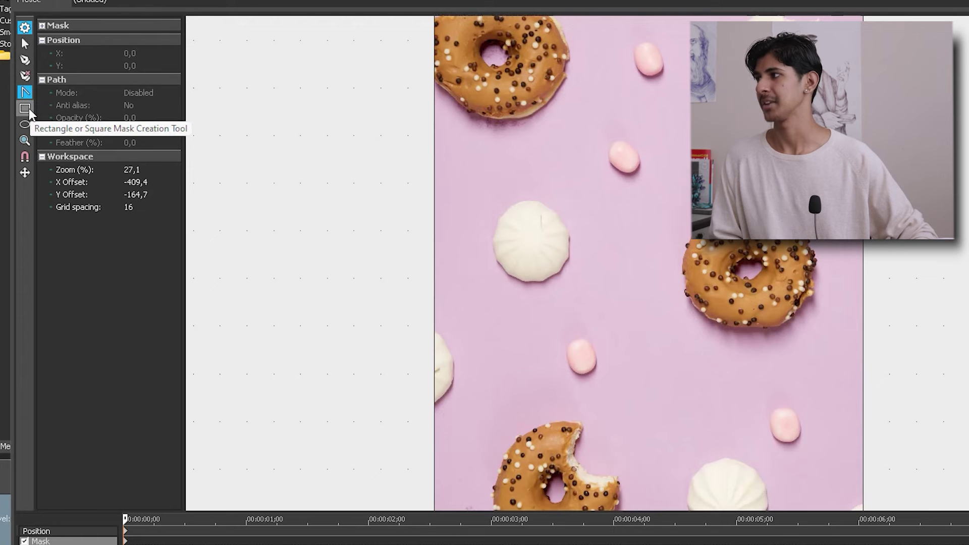
left_click(25, 108)
left_click_drag(521, 120, 801, 348)
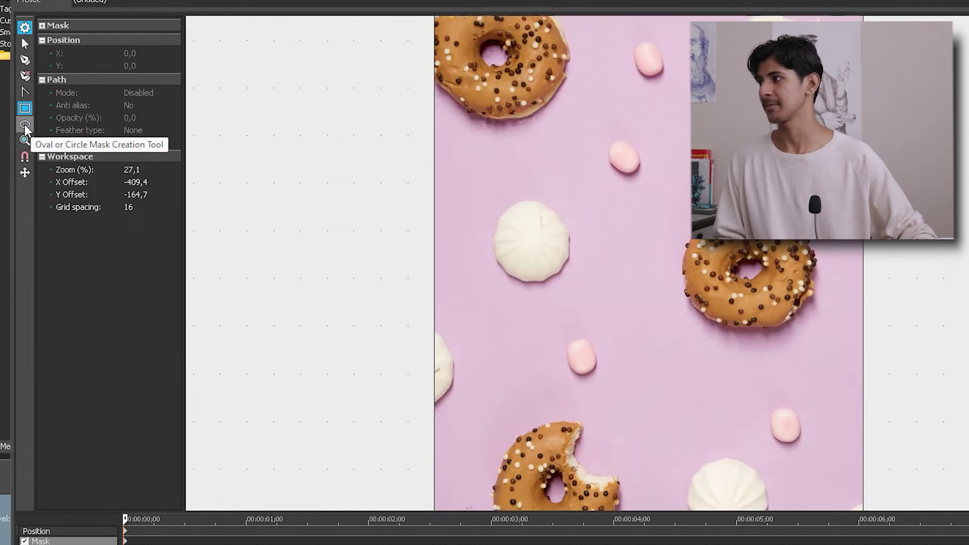
left_click(26, 126)
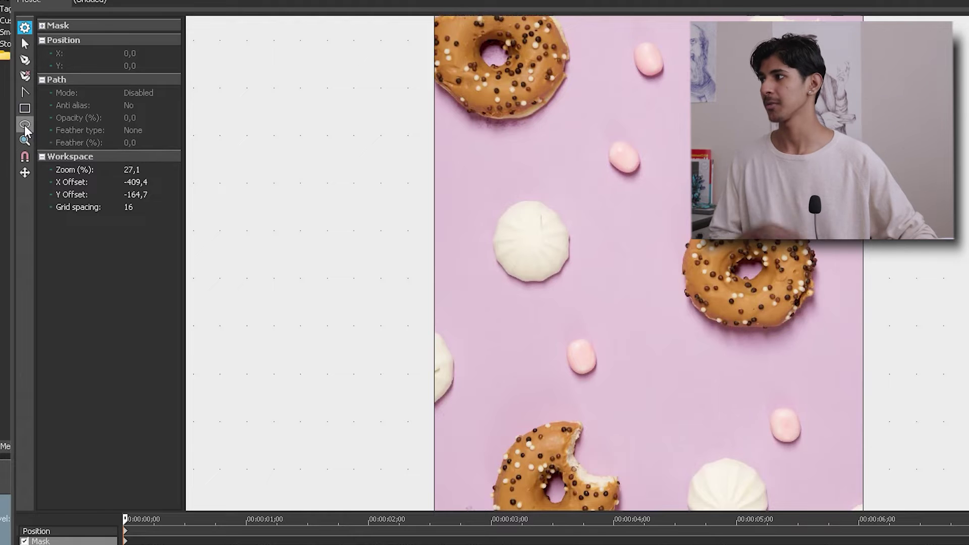
left_click_drag(639, 173, 690, 234)
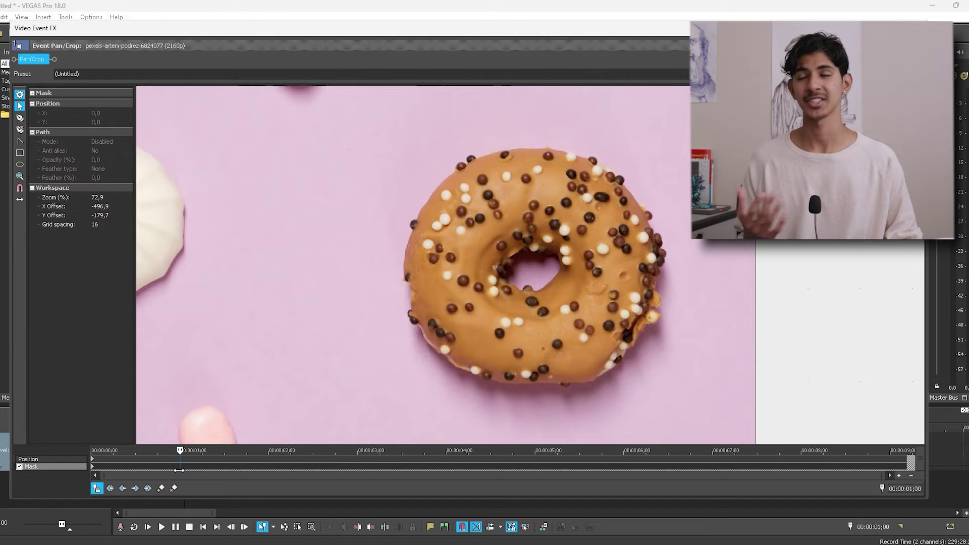
key("space")
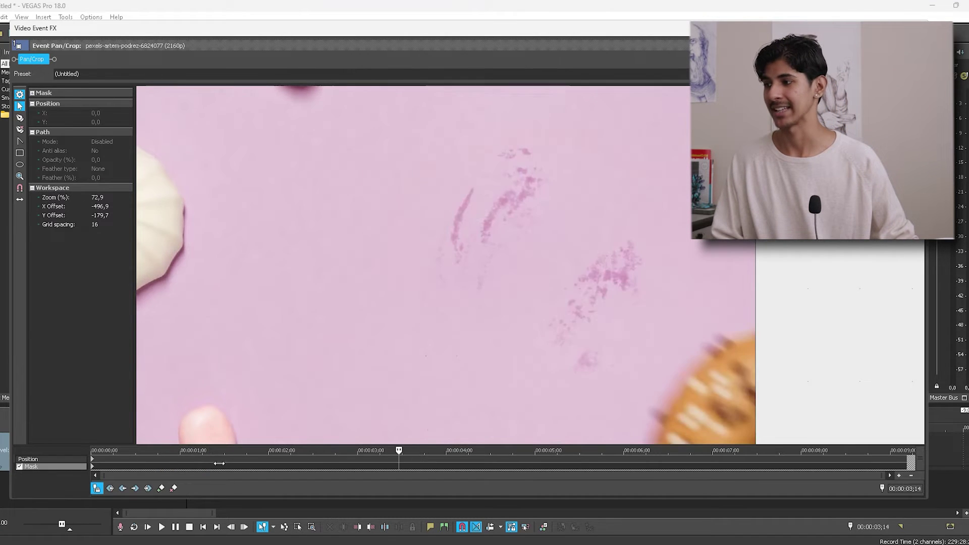
key("space")
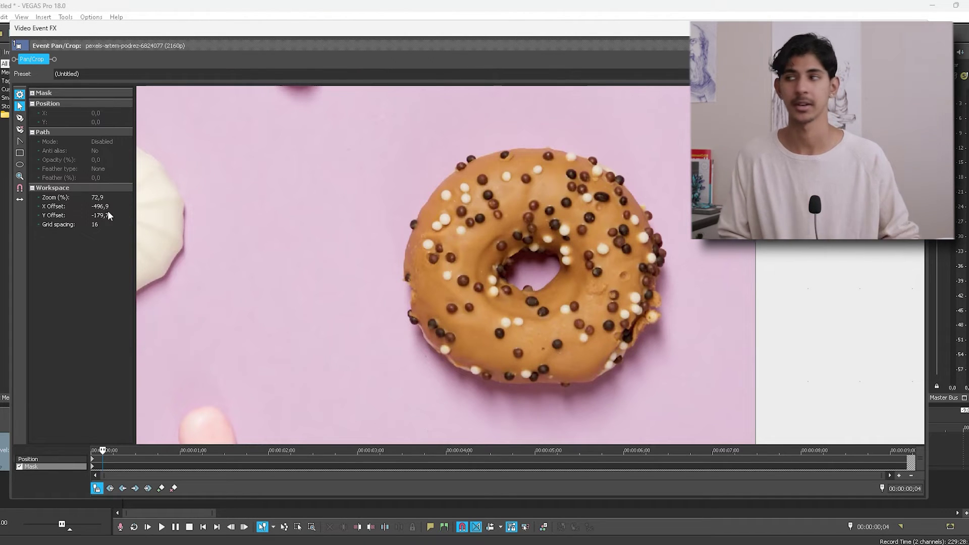
Step: At the clip start, place pen-tool mask points along the donut's top and upper-left edge
left_click(100, 450)
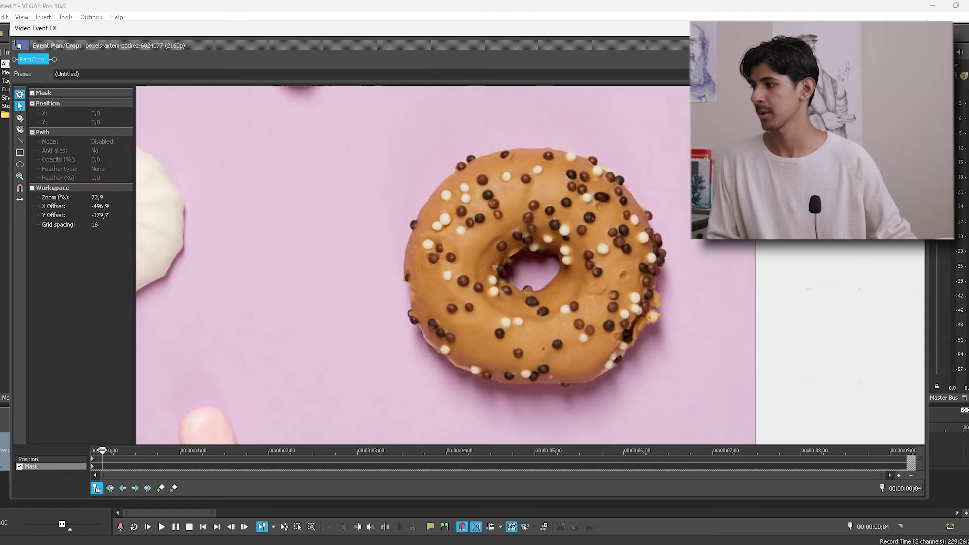
left_click_drag(101, 450, 92, 450)
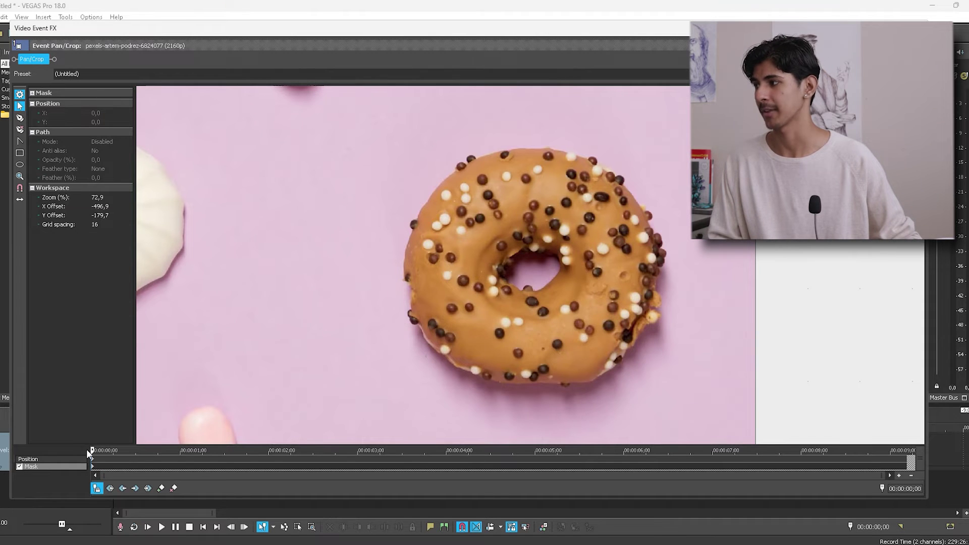
left_click(19, 117)
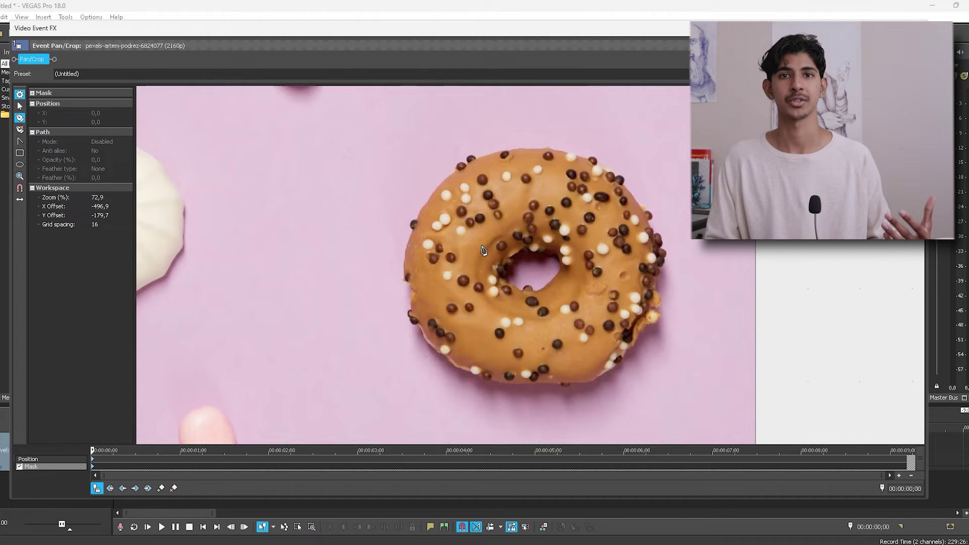
scroll(483, 251, "up", 2)
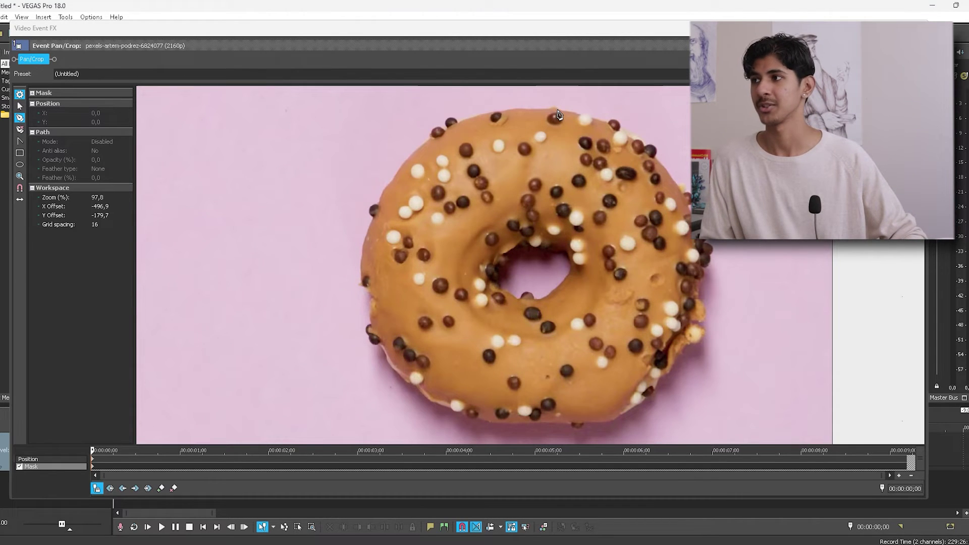
left_click(558, 111)
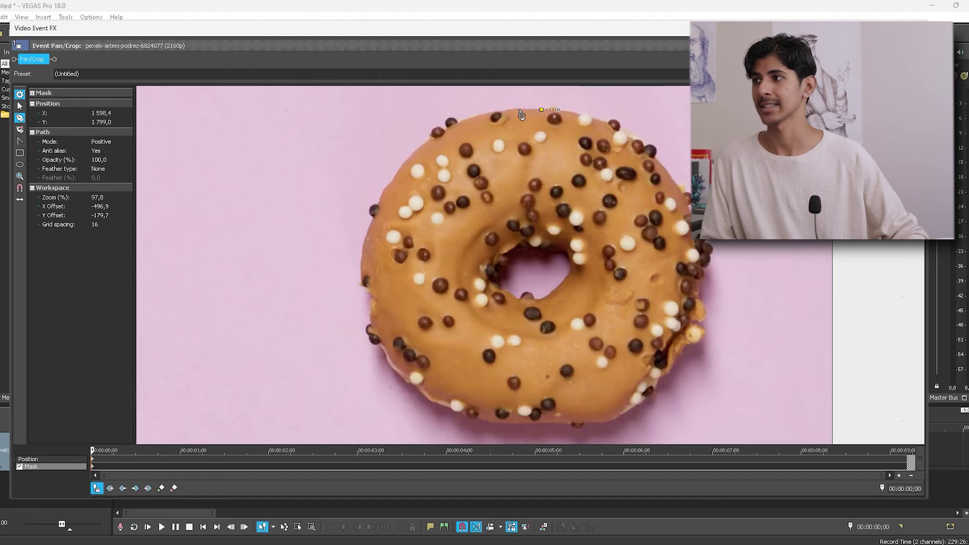
left_click(499, 112)
left_click(478, 115)
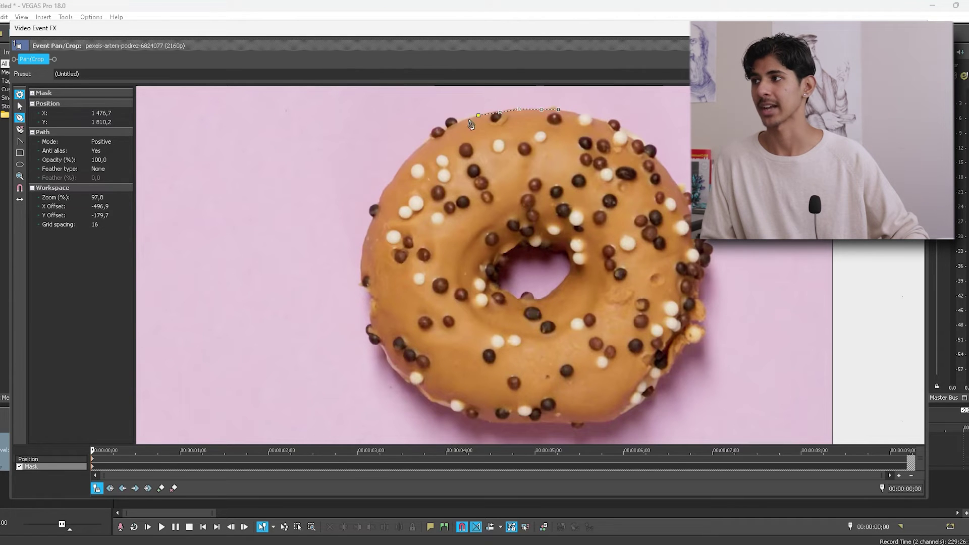
left_click(461, 121)
left_click(451, 124)
left_click(437, 129)
left_click(423, 144)
left_click(412, 153)
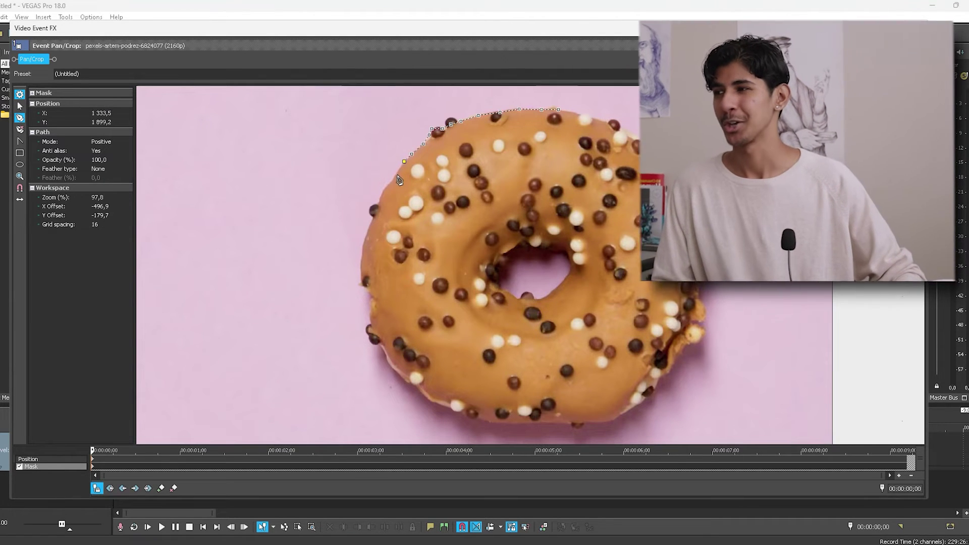
left_click(404, 161)
left_click(395, 176)
left_click(382, 192)
left_click(377, 206)
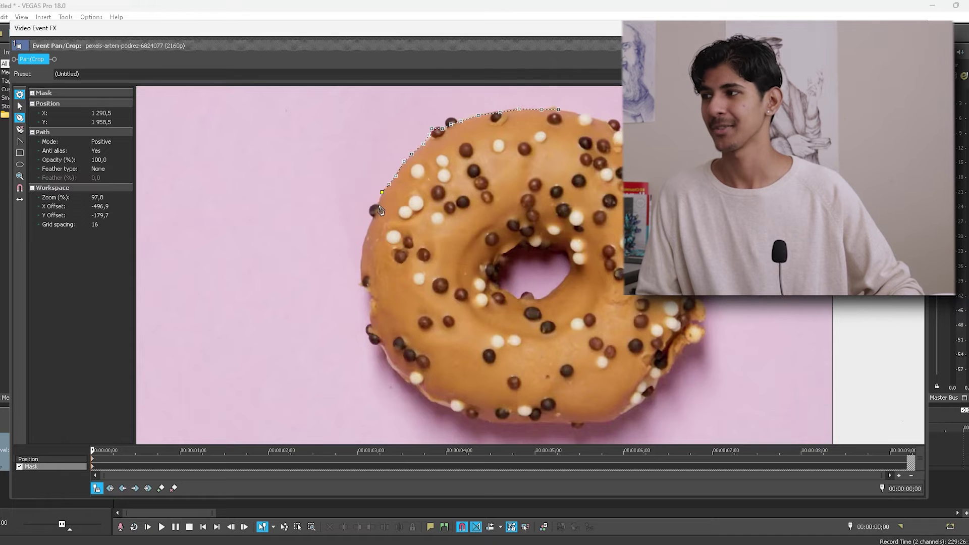
Step: Continue points down the donut's left edge, close the path, and reveal the preview
left_click(370, 224)
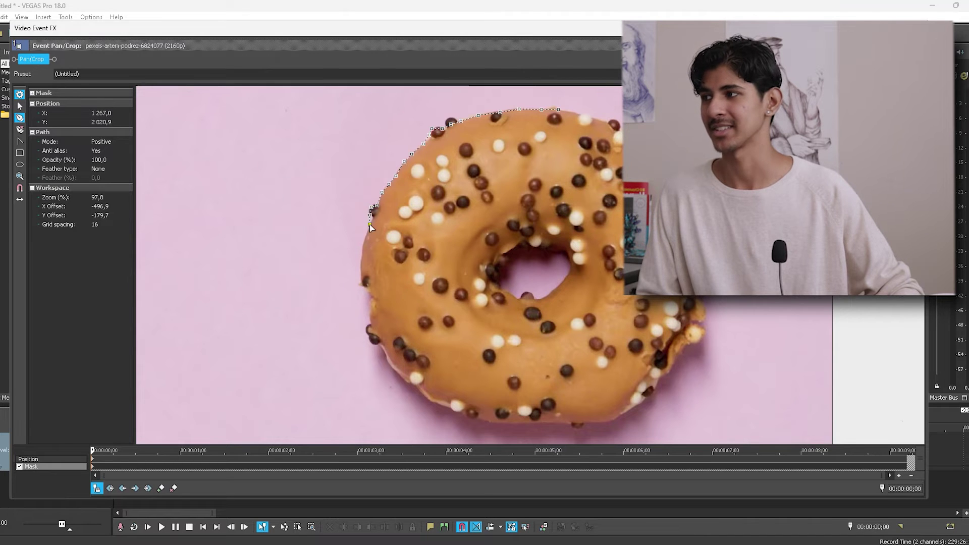
left_click(365, 237)
left_click(360, 266)
left_click(364, 293)
left_click(369, 325)
left_click(379, 348)
left_click(392, 369)
left_click(418, 389)
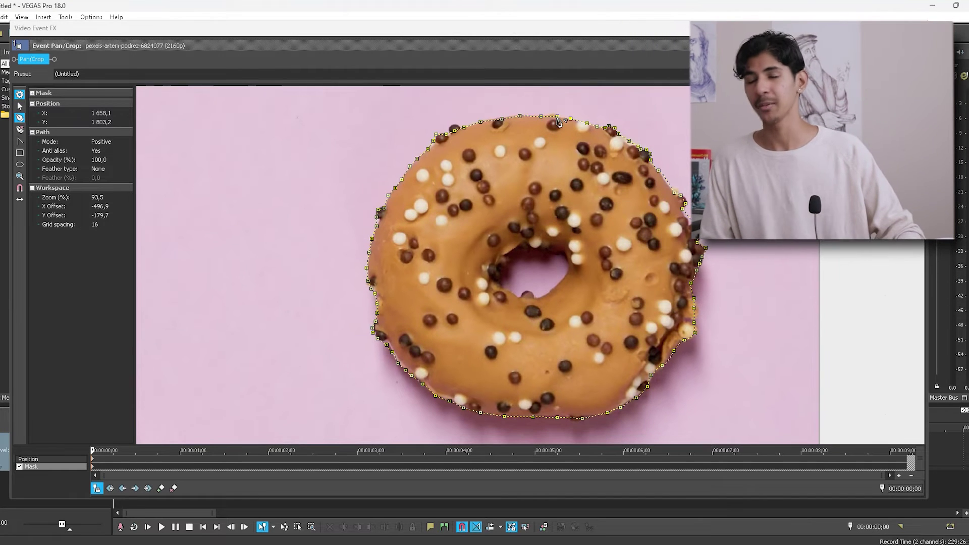
left_click(557, 120)
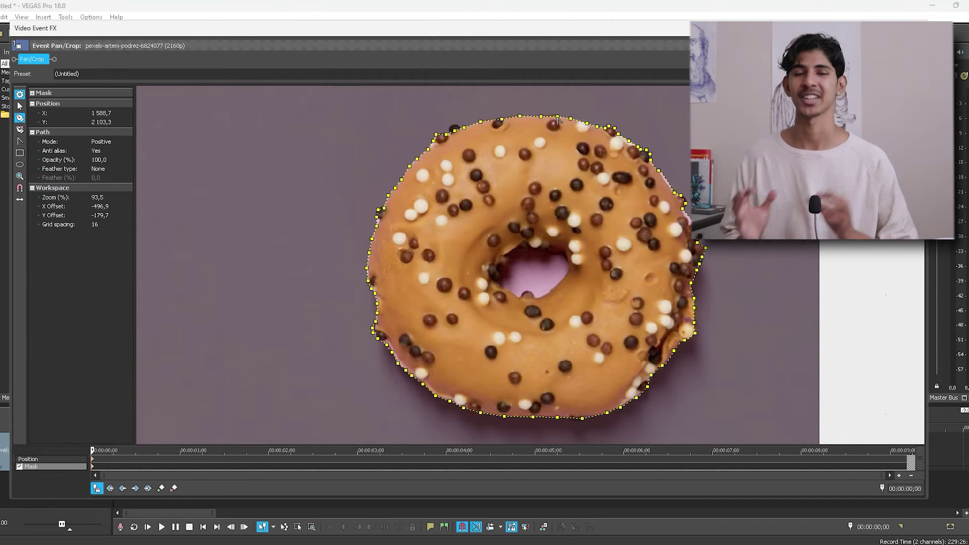
left_click_drag(926, 499, 569, 473)
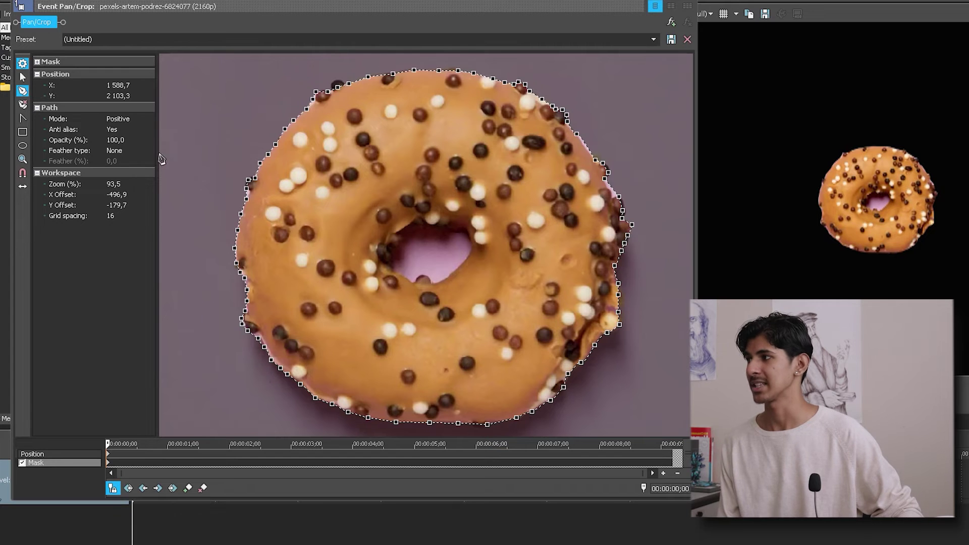
Step: With Move Freely restored, drag the whole donut mask up-left to X 1588,7, Y 2103,3
left_click(41, 81)
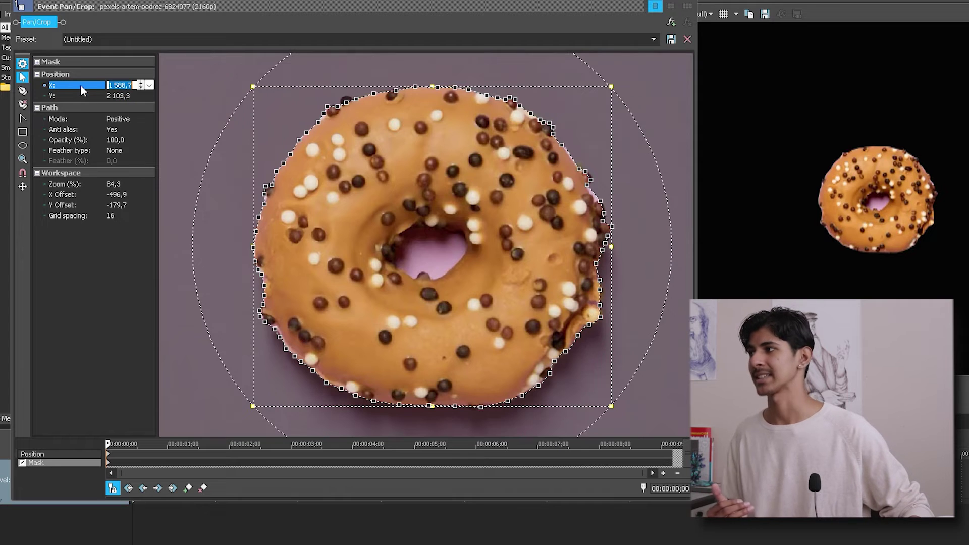
left_click(23, 80)
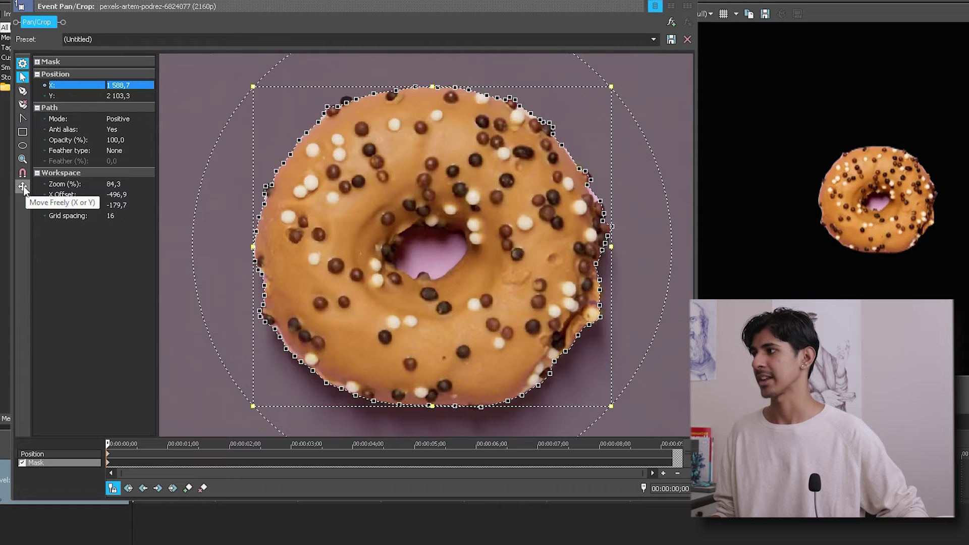
left_click(23, 188)
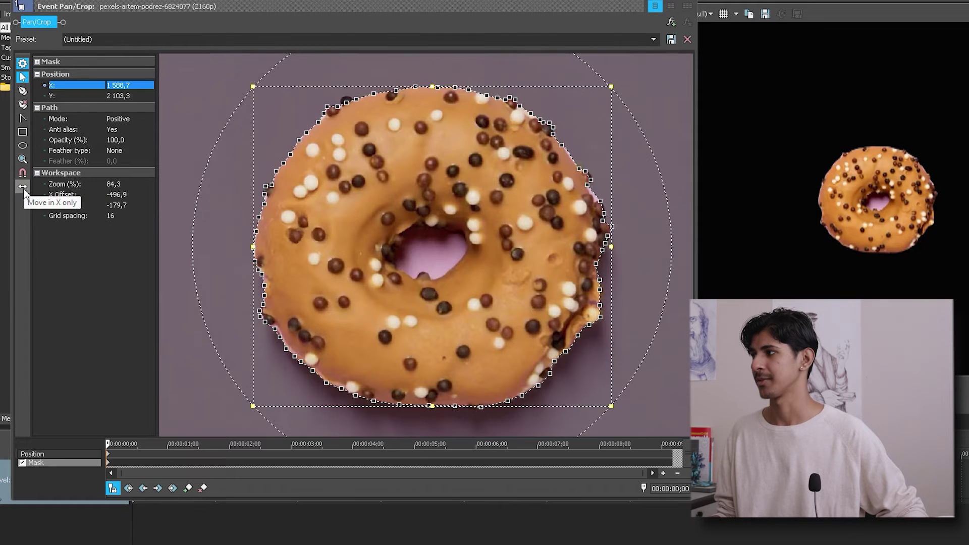
left_click(24, 192)
left_click(24, 193)
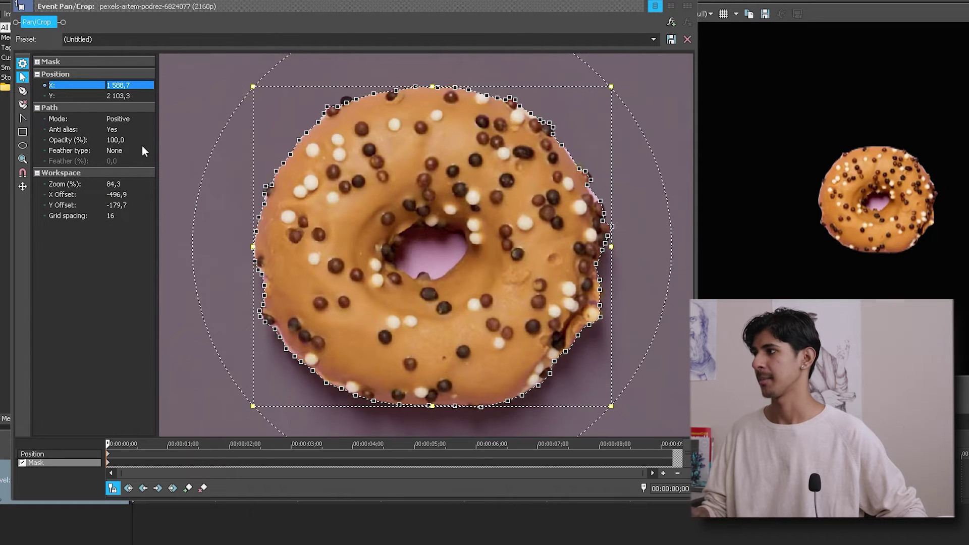
mouse_move(308, 129)
left_mouse_down()
mouse_move(298, 110)
mouse_move(288, 147)
mouse_move(295, 112)
mouse_move(315, 149)
mouse_move(308, 152)
mouse_move(313, 137)
left_mouse_up()
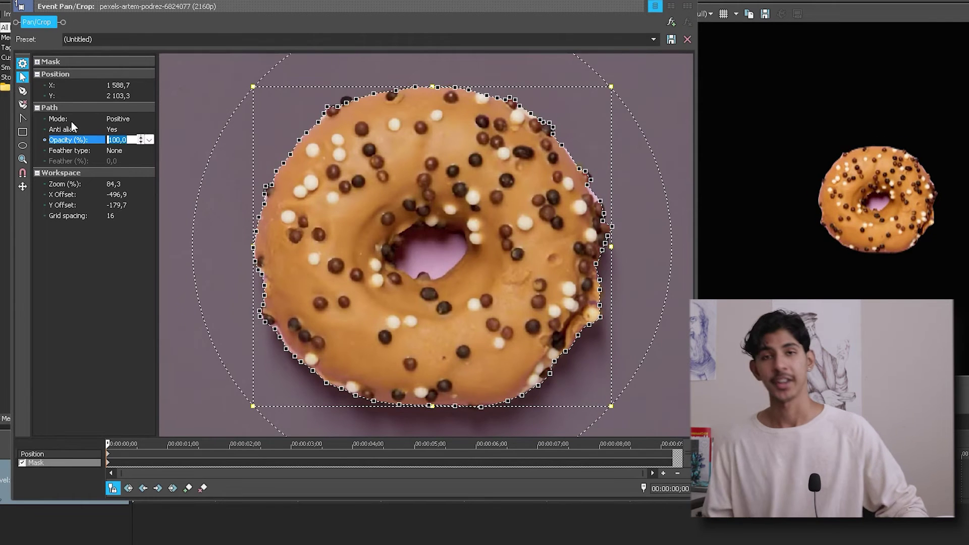
left_click(121, 119)
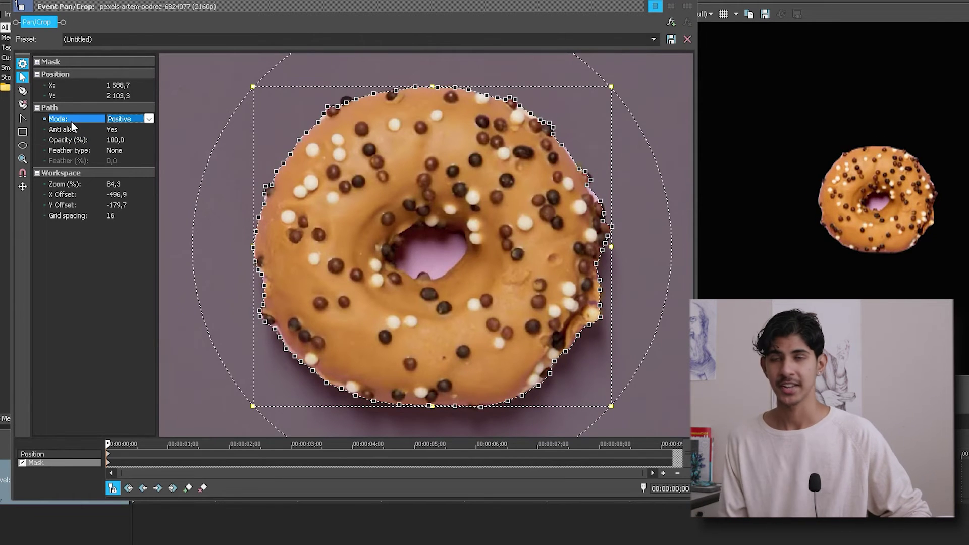
left_click(149, 119)
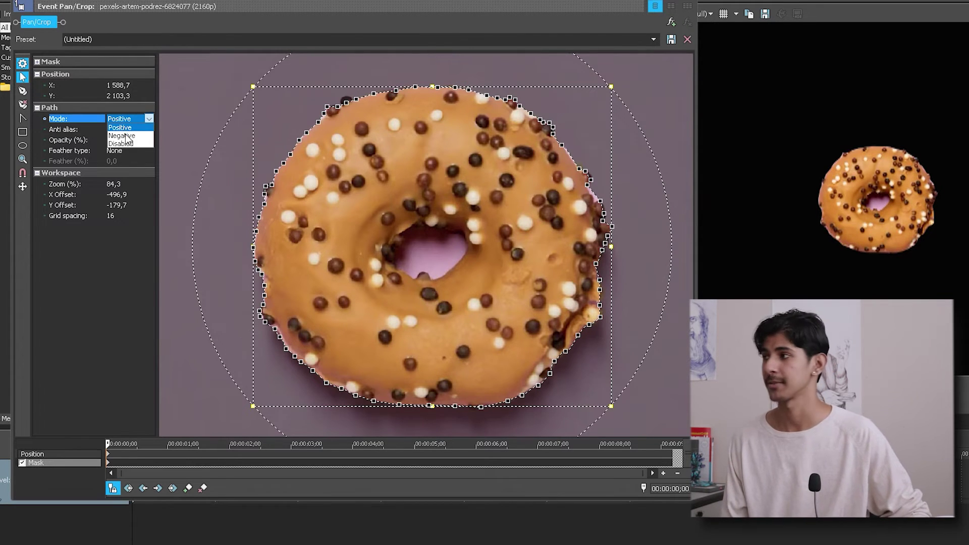
left_click(125, 136)
scroll(541, 168, "down", 3)
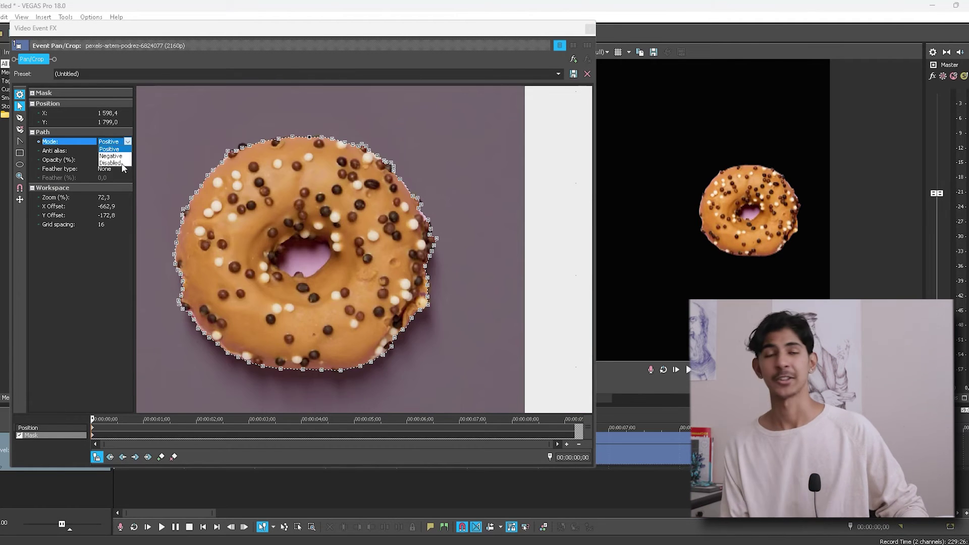
left_click(122, 164)
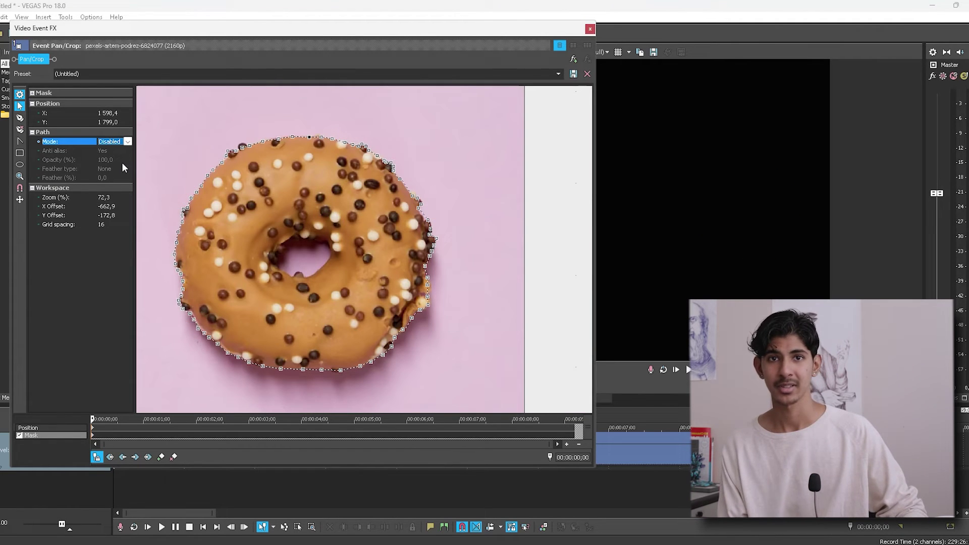
left_click(128, 141)
left_click(119, 150)
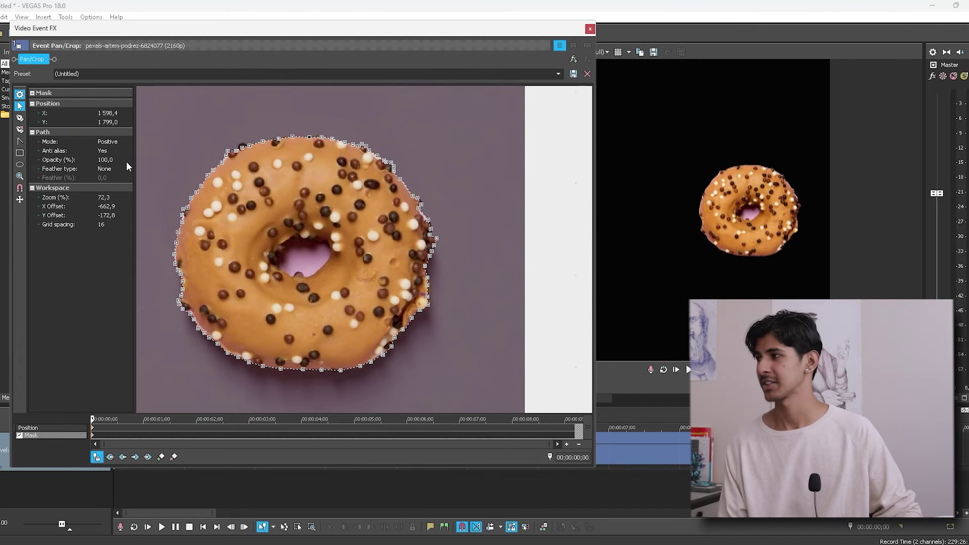
Step: Test lowering the mask opacity, then restore it to 100
left_click(126, 160)
left_click(128, 160)
mouse_move(128, 165)
left_mouse_down()
mouse_move(109, 168)
mouse_move(134, 168)
left_mouse_up()
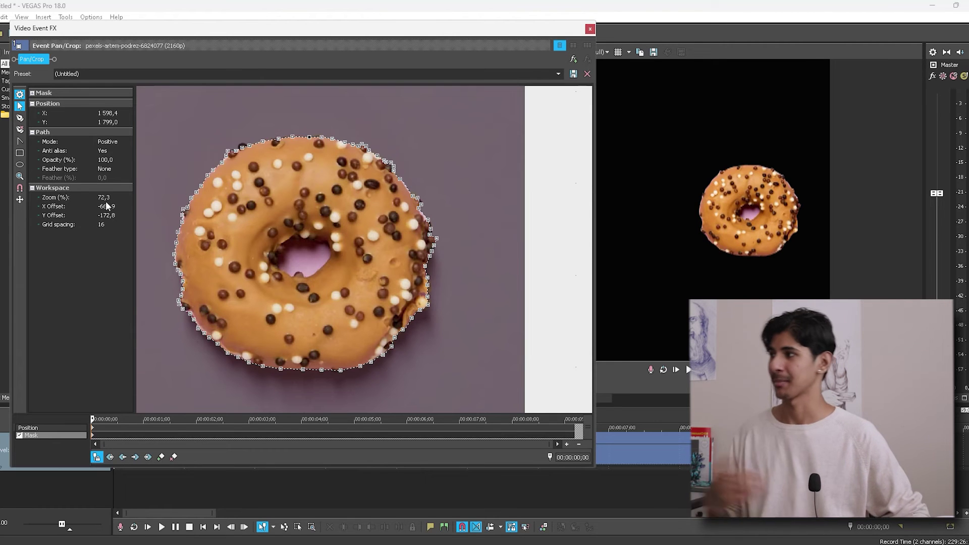
Step: Try the In feather type with an inward feather amount
left_click(106, 169)
left_click(111, 177)
left_click_drag(134, 178, 292, 182)
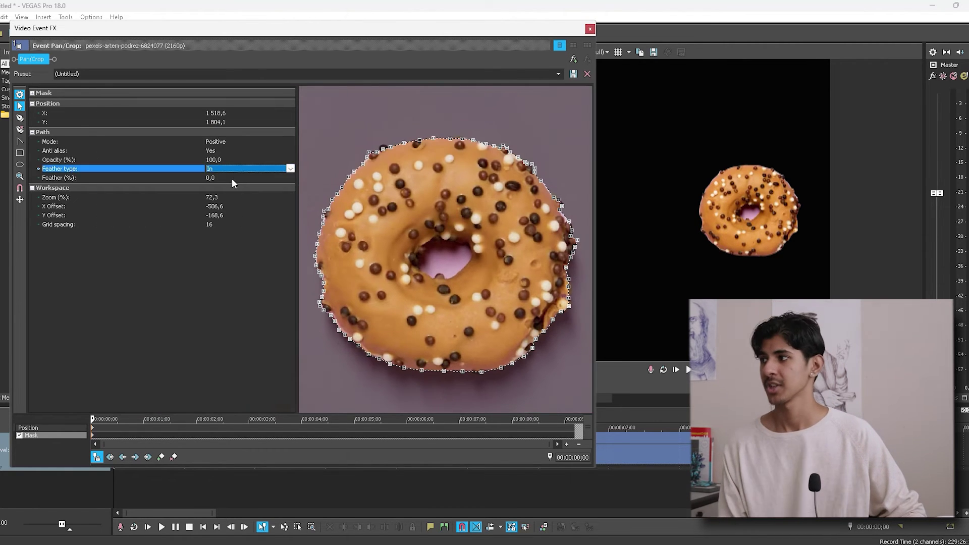
left_click(291, 177)
mouse_move(211, 187)
left_mouse_down()
mouse_move(231, 190)
mouse_move(195, 190)
left_mouse_up()
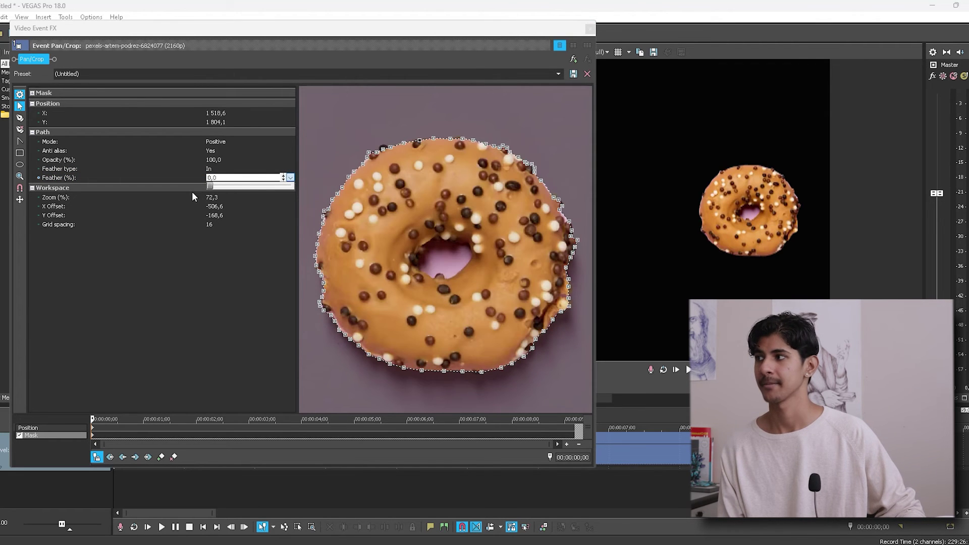
Step: Try the Out feather type to preview a soft outward halo around the donut
left_click(285, 169)
left_click(281, 183)
left_click(282, 177)
left_click(290, 177)
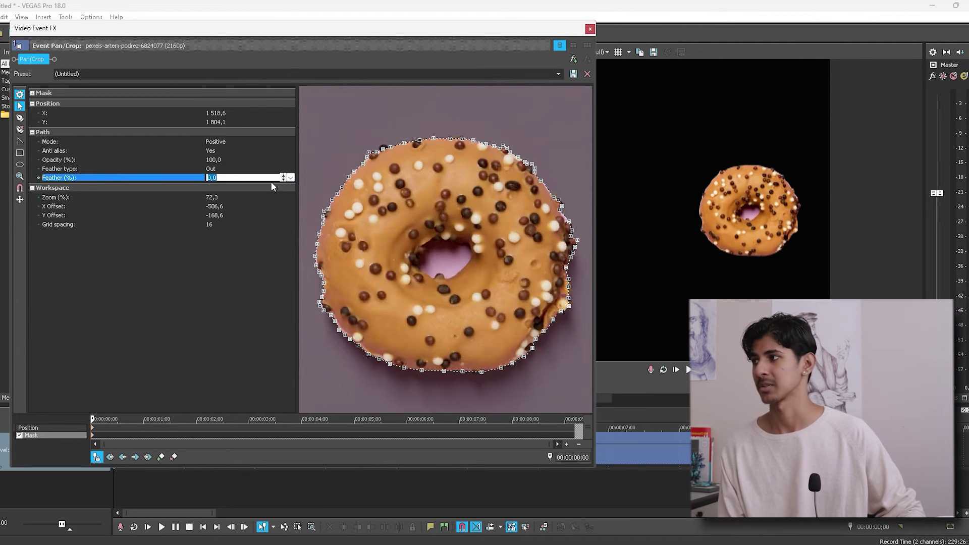
left_click_drag(211, 186, 227, 186)
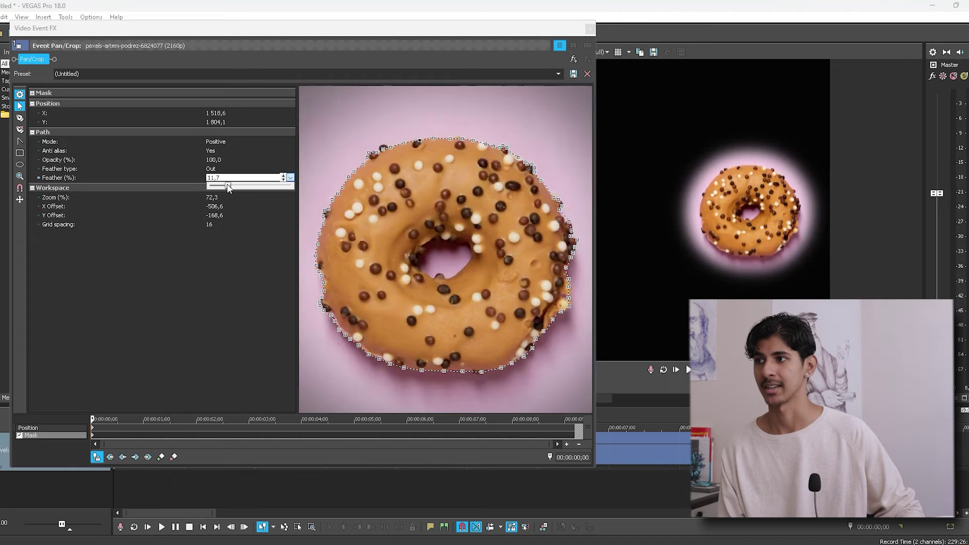
Step: Set the feather type to Both with Feather at 7,5%
key("Escape")
left_click(237, 178)
left_click(290, 177)
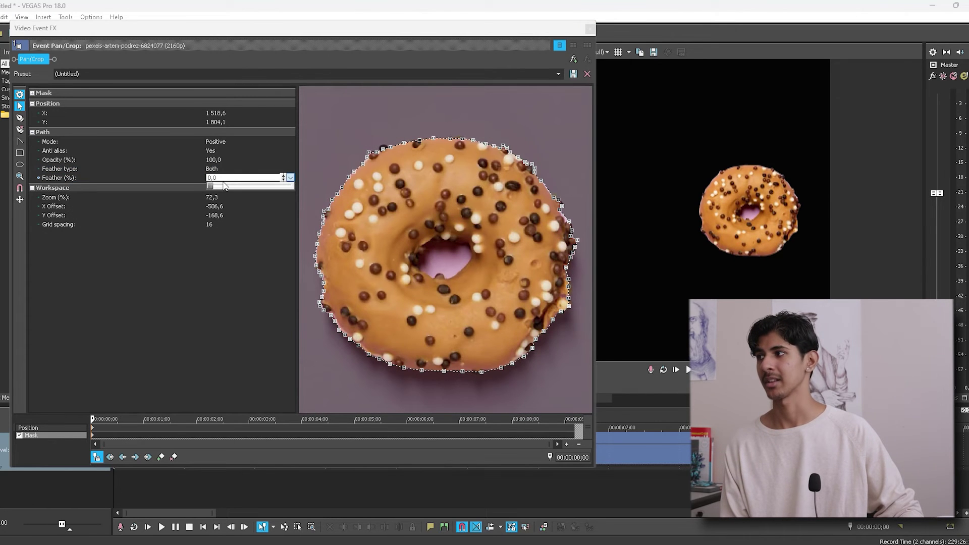
left_click_drag(230, 186, 223, 191)
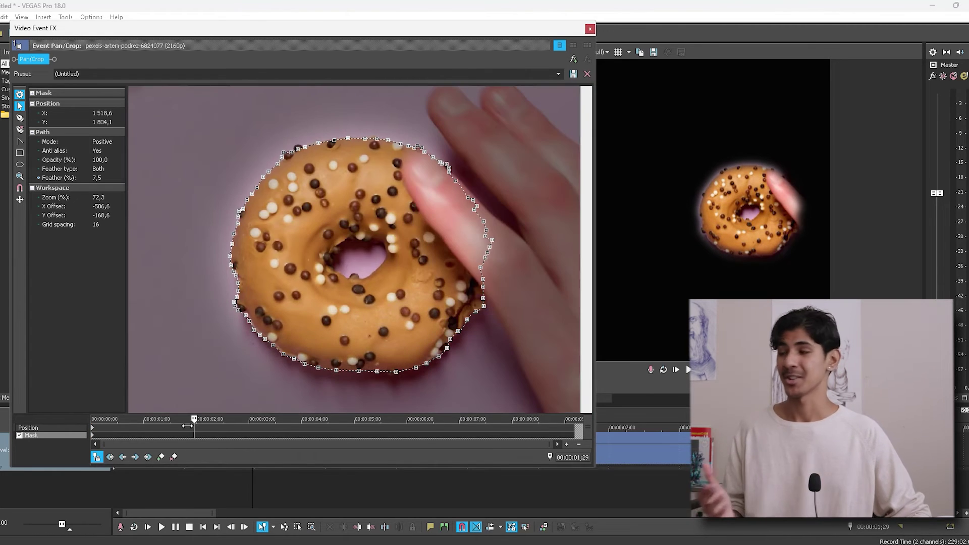
Step: Add a mask keyframe at 00:00:01;29 where the hand covers the donut
left_click(187, 426)
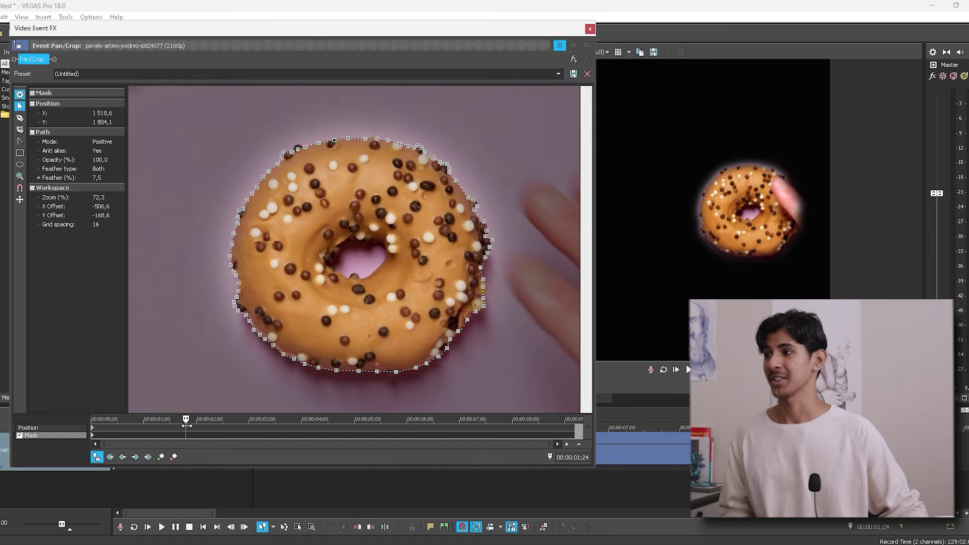
left_click_drag(188, 425, 194, 426)
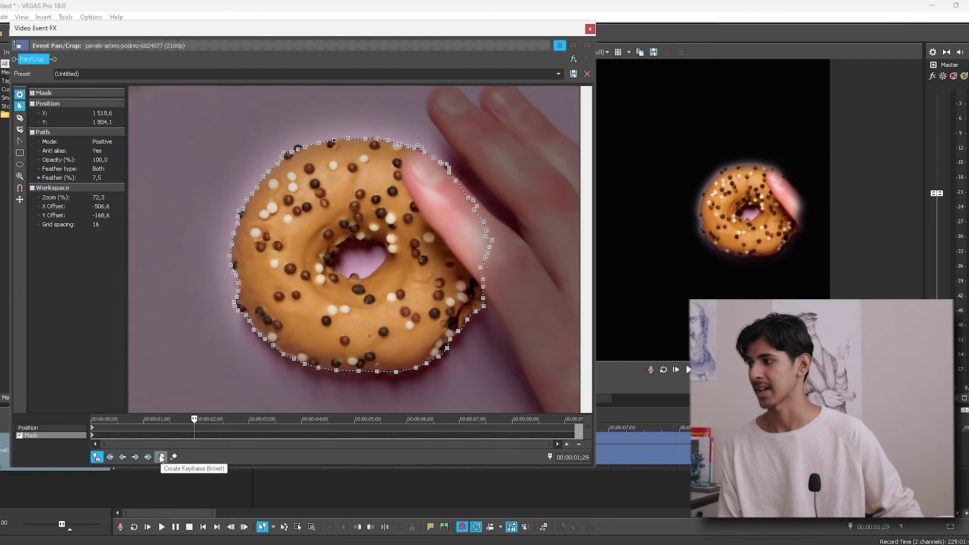
left_click(161, 457)
Step: Select all mask points at that keyframe and delete them
right_click(462, 290)
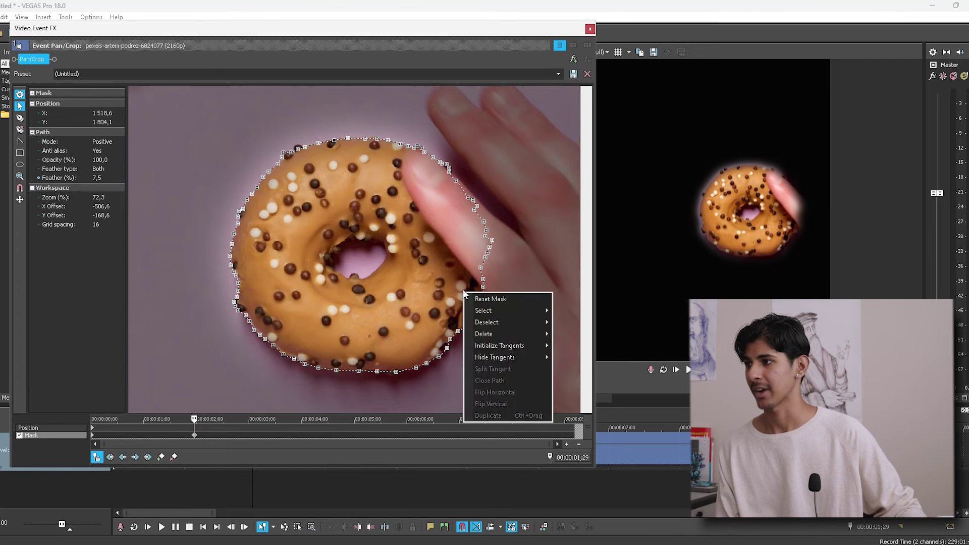
mouse_move(499, 311)
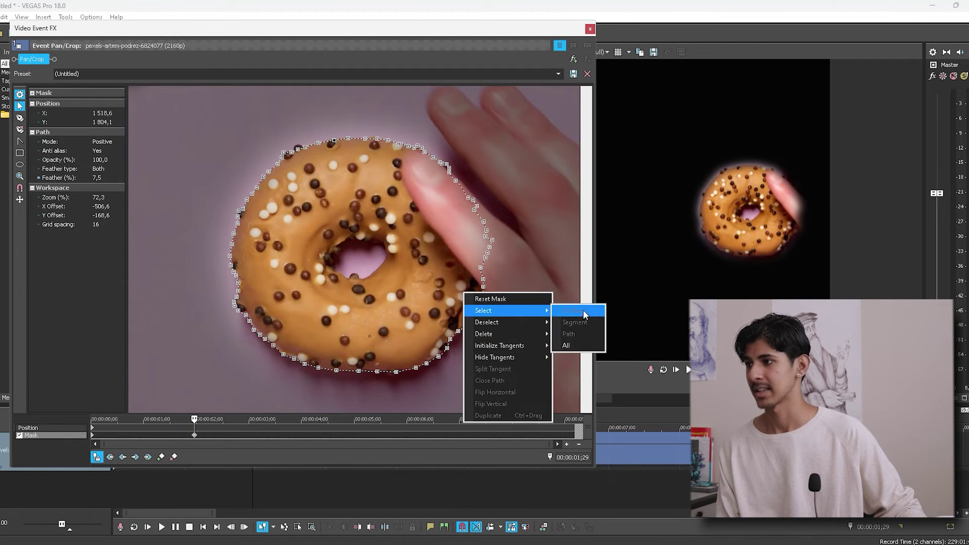
left_click(580, 347)
key("Delete")
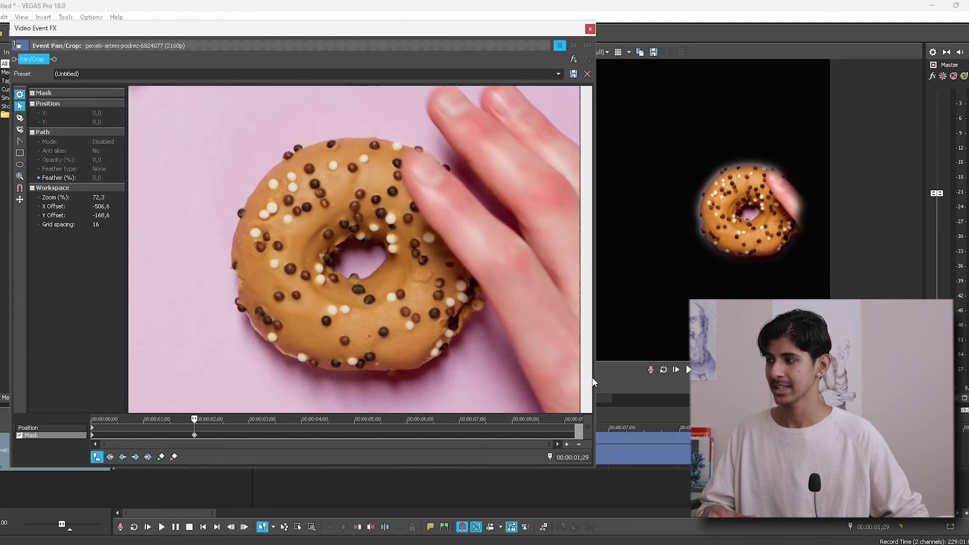
Step: Trace new pen-tool points around the donut's visible edge excluding the hand, then scrub to compare
left_click(19, 117)
left_click(418, 150)
left_click(374, 138)
left_click(330, 141)
left_click(298, 148)
left_click(267, 171)
left_click(237, 218)
left_click(228, 264)
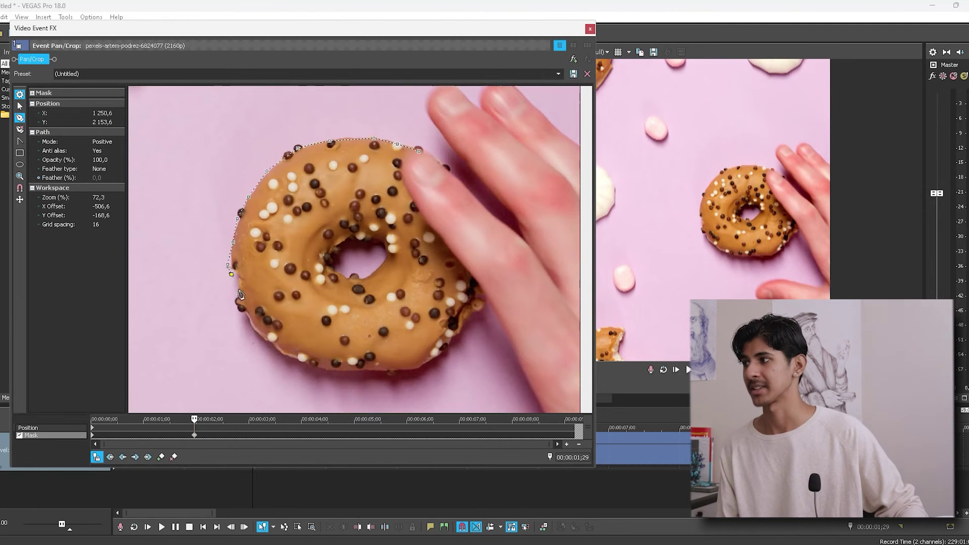
left_click(238, 303)
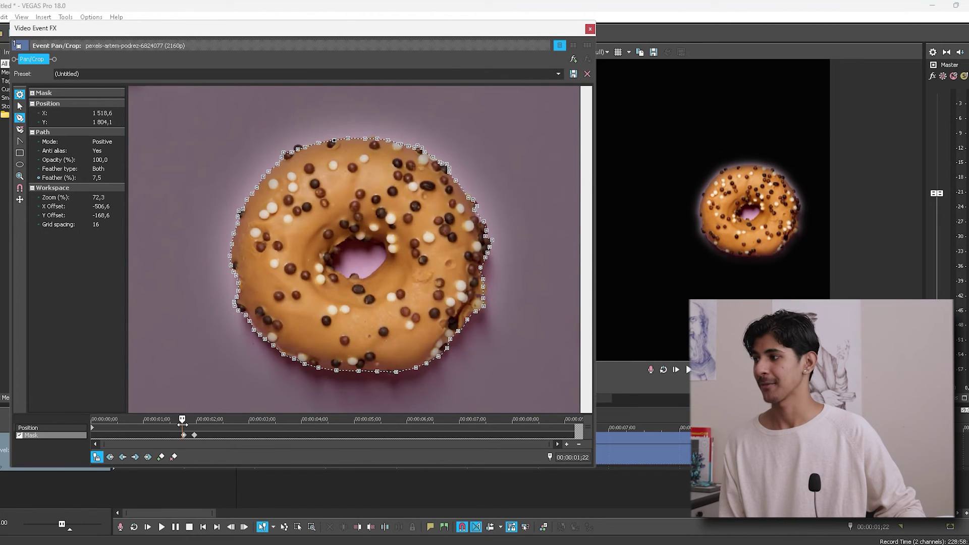
left_click_drag(192, 424, 195, 424)
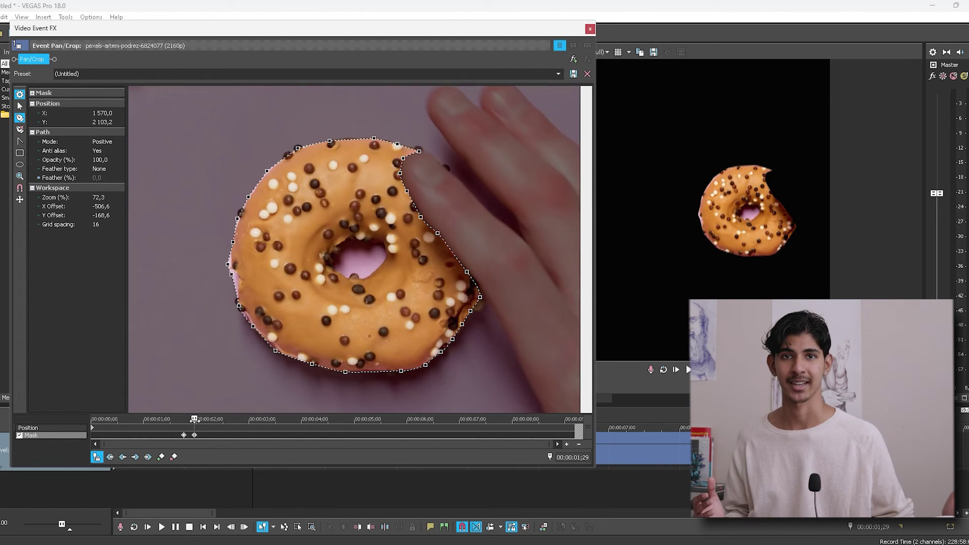
left_click_drag(195, 419, 191, 420)
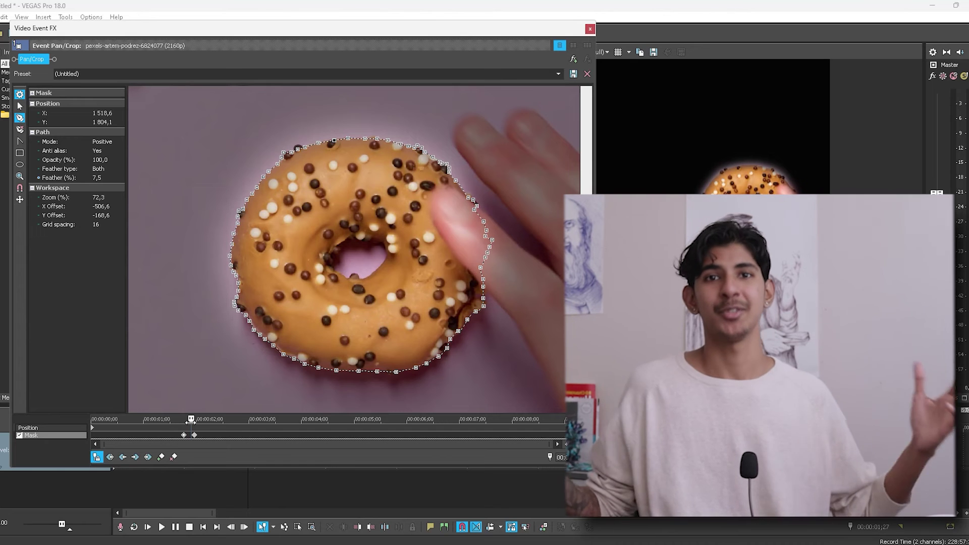